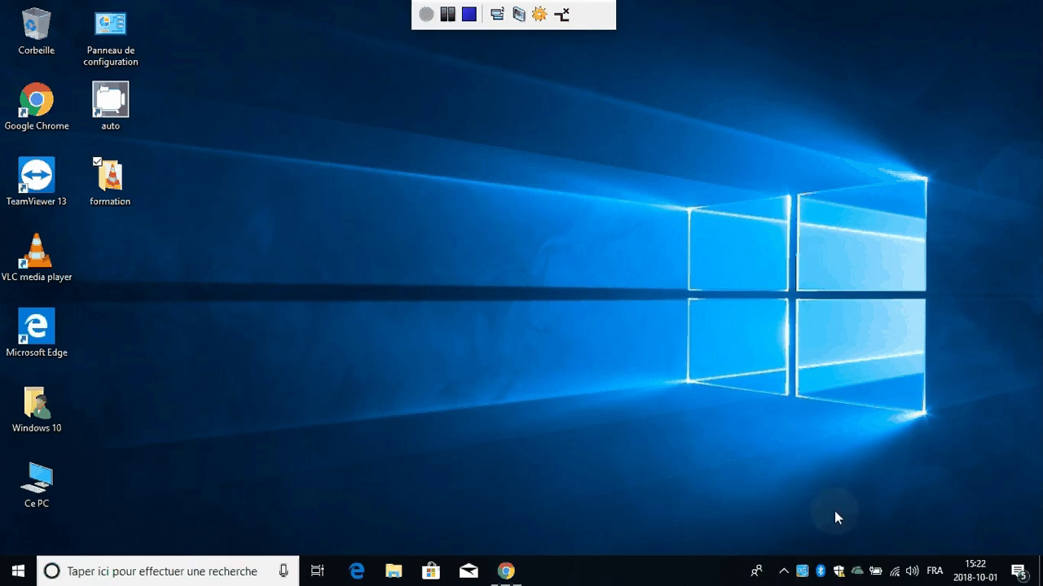
- Open the OneDrive flyout from the hidden tray icons, showing it is not connected
left_click(782, 570)
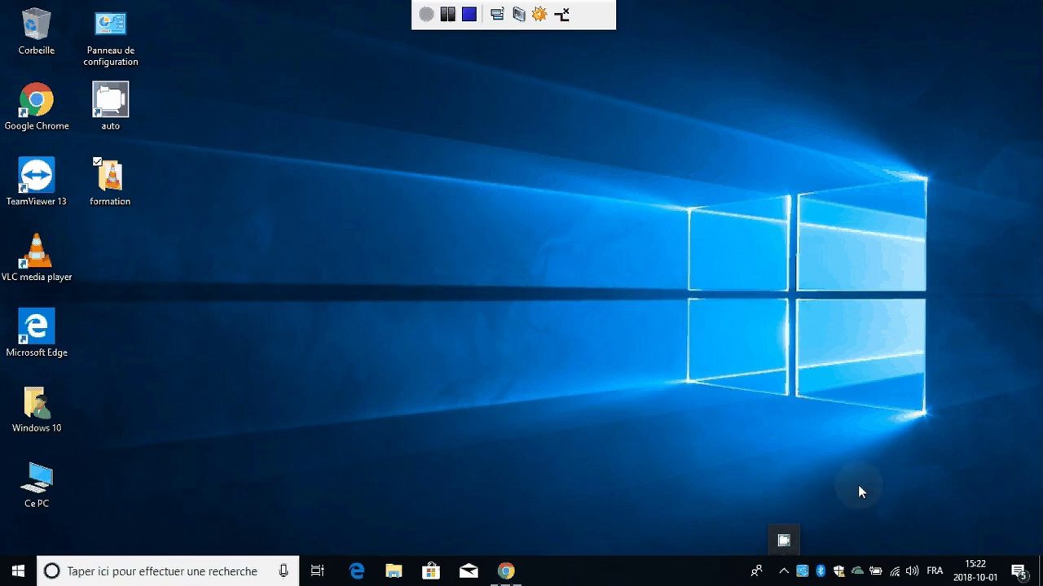
left_click(858, 572)
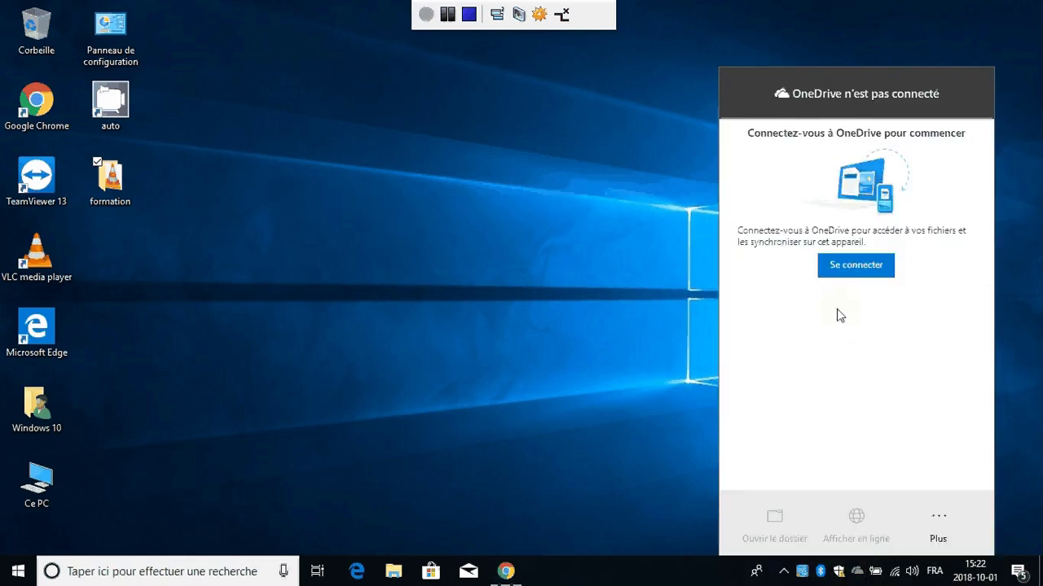
- Start OneDrive sign-in and submit the account e-mail address in Configurer OneDrive
left_click(856, 267)
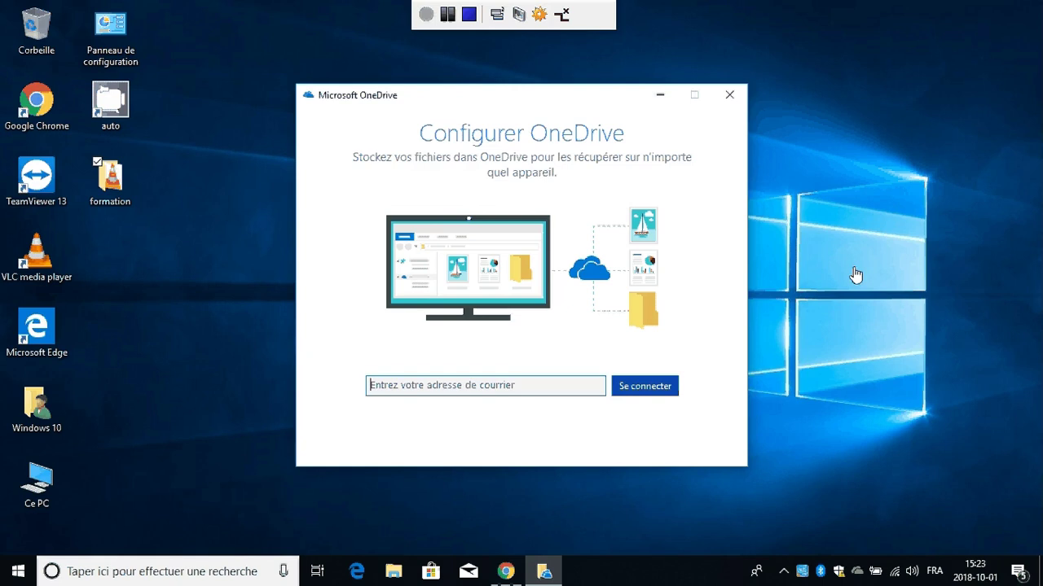
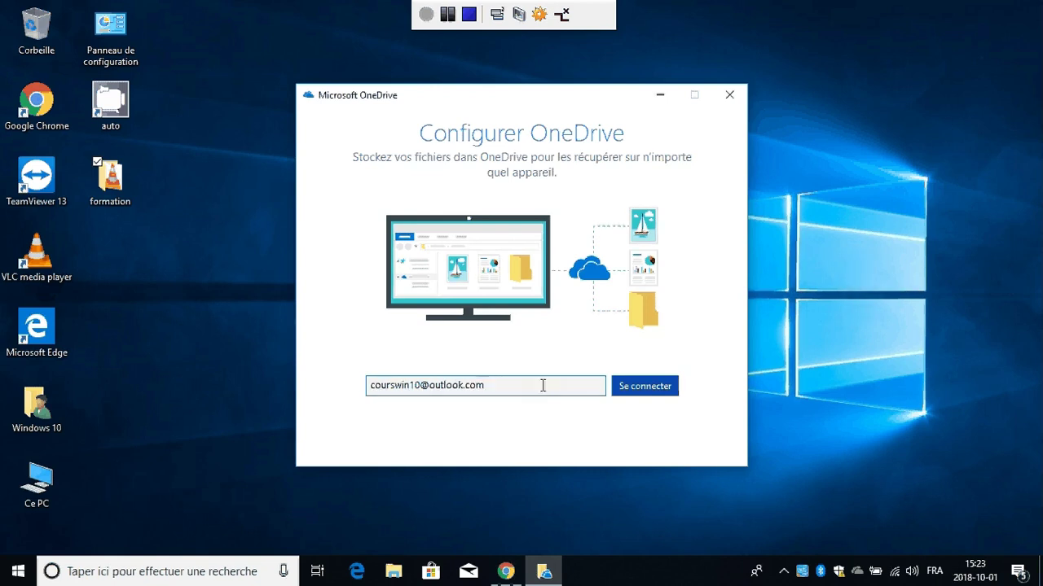
left_click(630, 386)
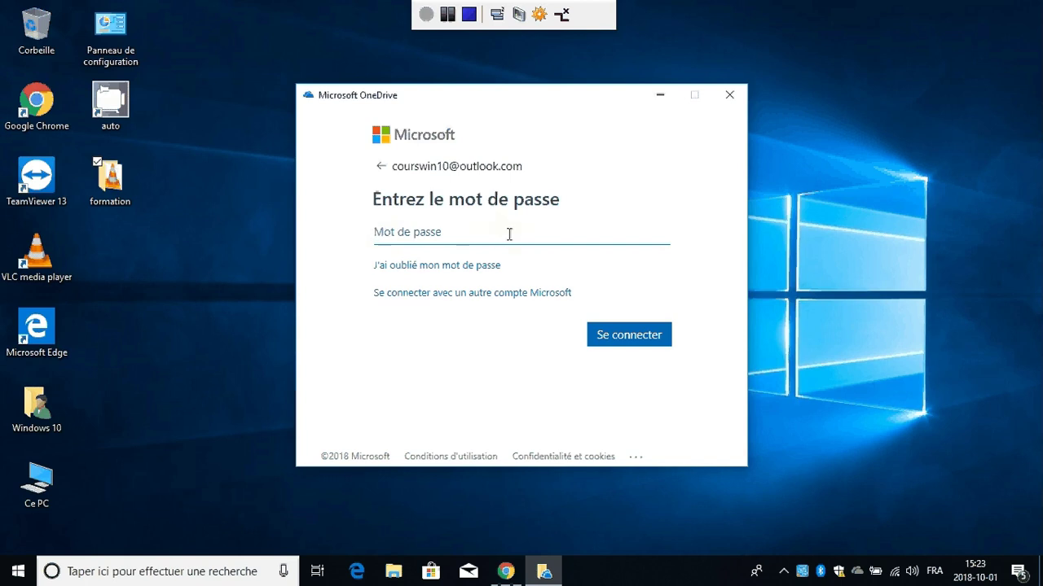
- Enter the account password and sign in to reach the OneDrive folder page
type("••••••••")
left_click(624, 336)
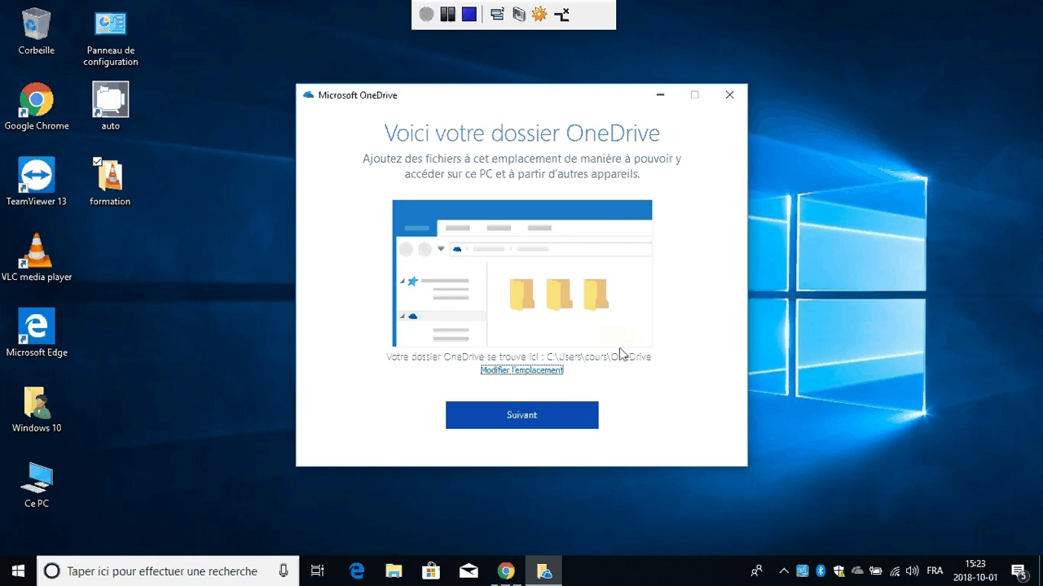
- Continue past the folder page and confirm Utiliser cet emplacement for the existing OneDrive folder
left_click(525, 421)
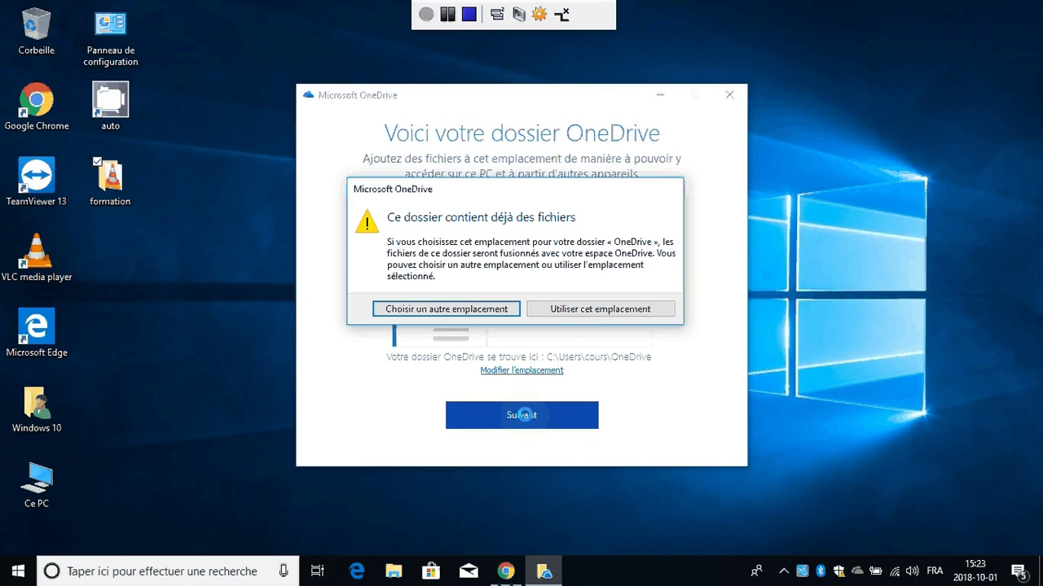
left_click(592, 316)
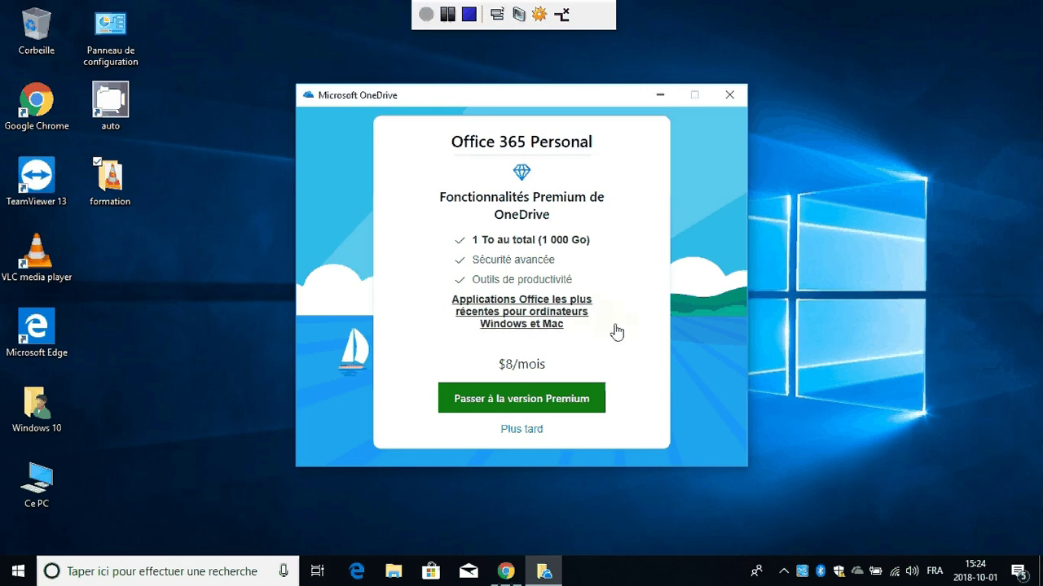
- Choose Plus tard on the Office 365 offer and close the Bienvenue dans OneDrive window
left_click(523, 433)
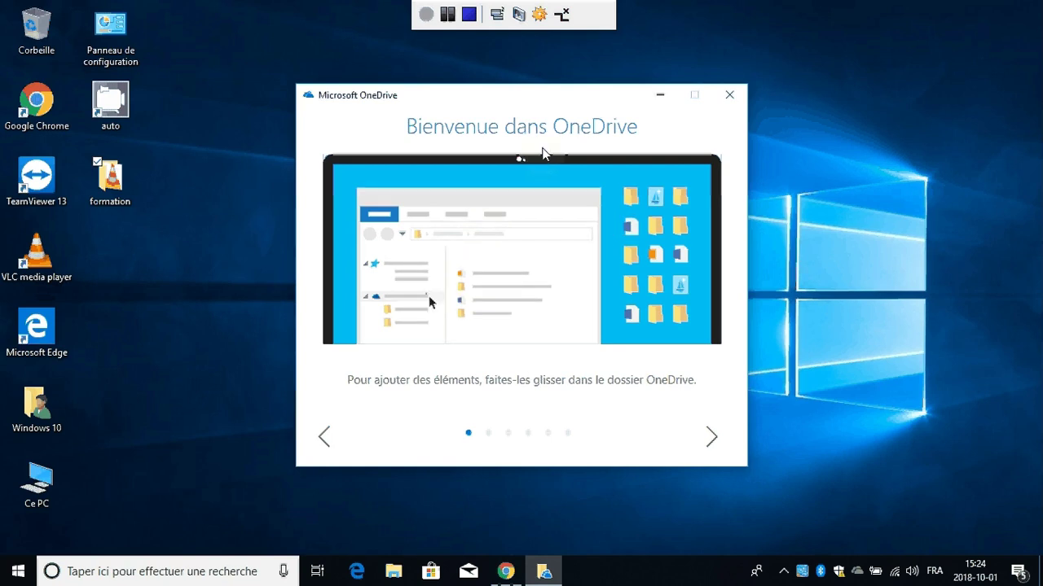
left_click(728, 96)
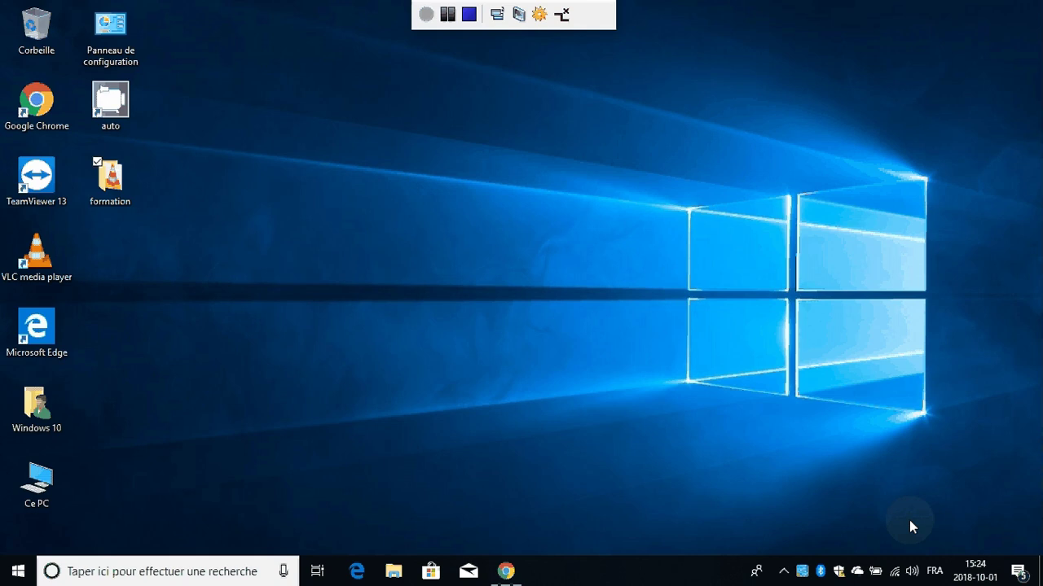
- Launch File Explorer from the taskbar, opening on Accès rapide
left_click(396, 580)
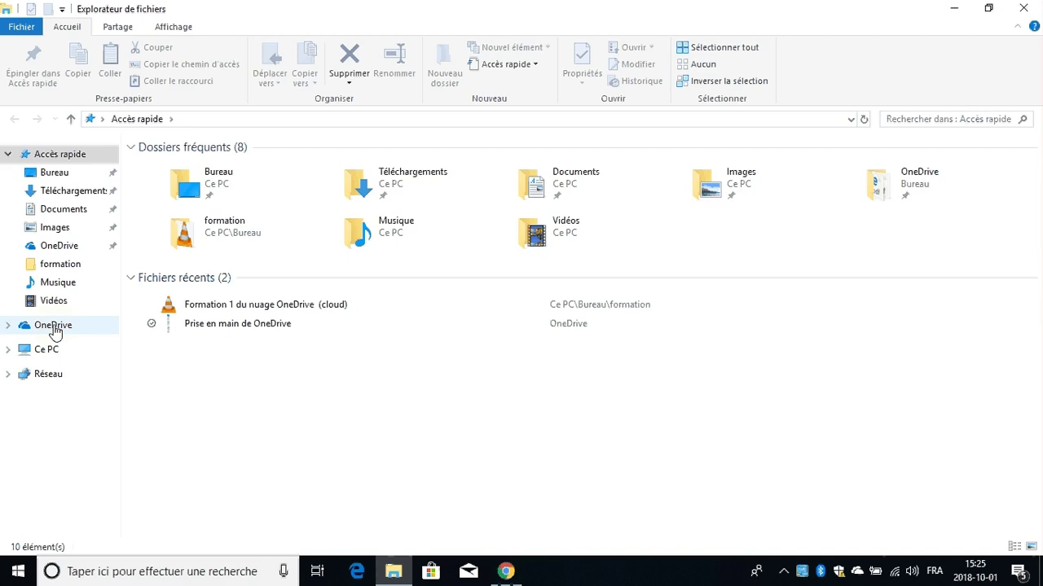
- Show the OneDrive folder's 20 items and bring up the context menu for its Accès rapide entry
left_click(52, 326)
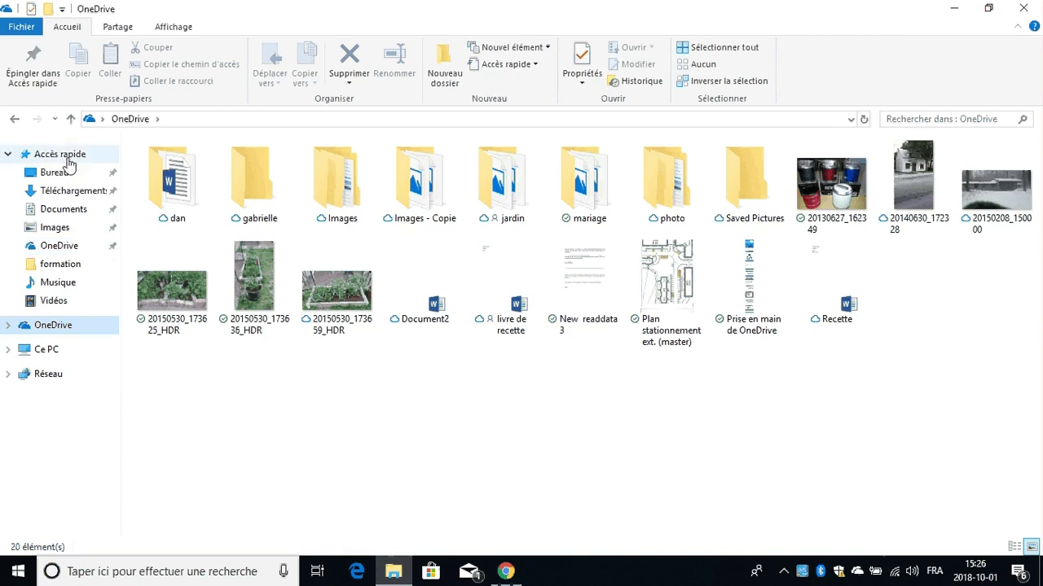
right_click(72, 249)
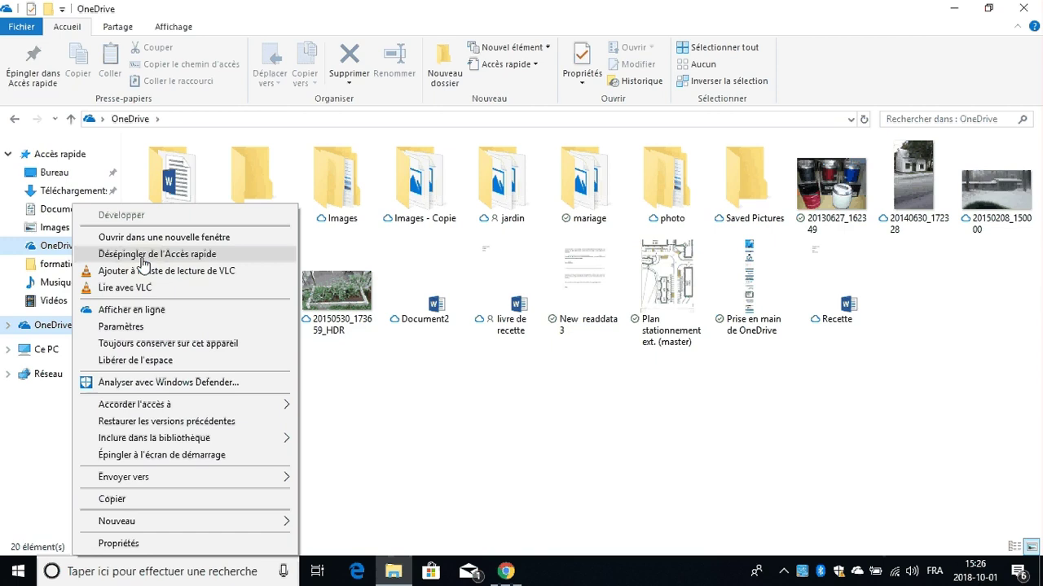
- Choose Désépingler de l'Accès rapide to unpin OneDrive
left_click(143, 254)
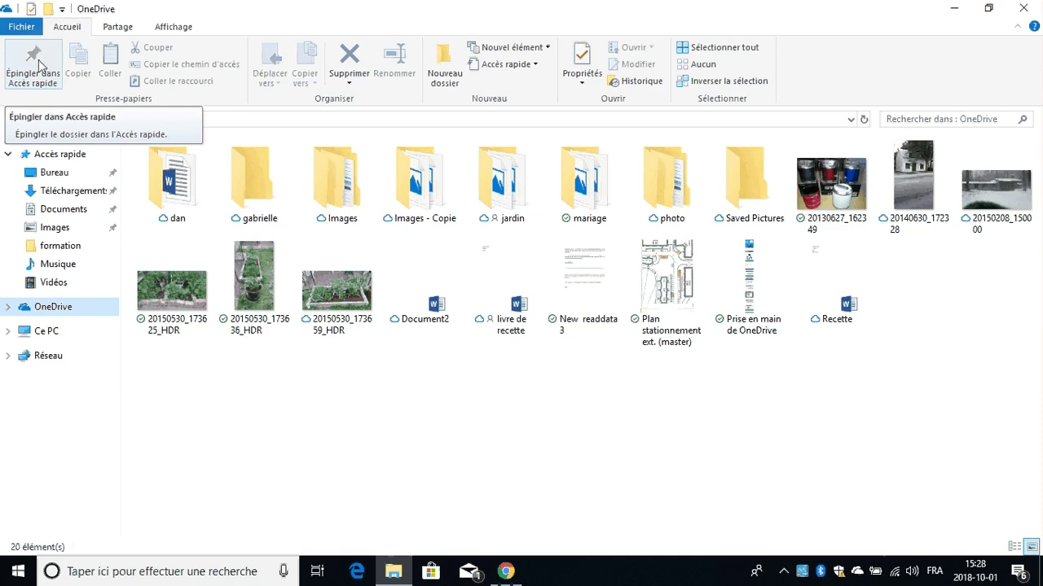
- Re-pin the OneDrive folder with Épingler dans Accès rapide on the Accueil ribbon
left_click(33, 66)
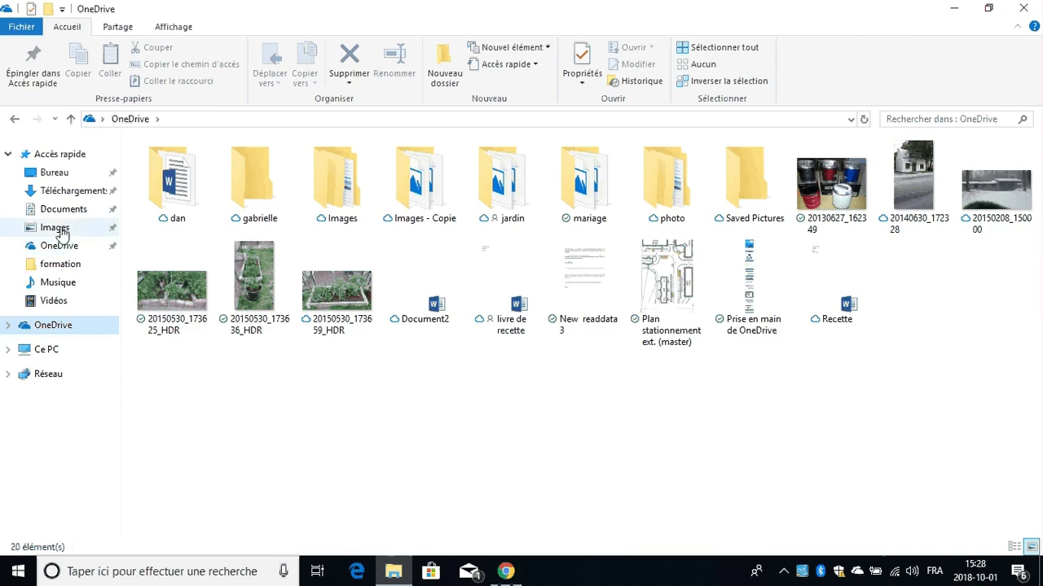
- Go to Images > mariage and select the photo 20130901_162412
left_click(59, 231)
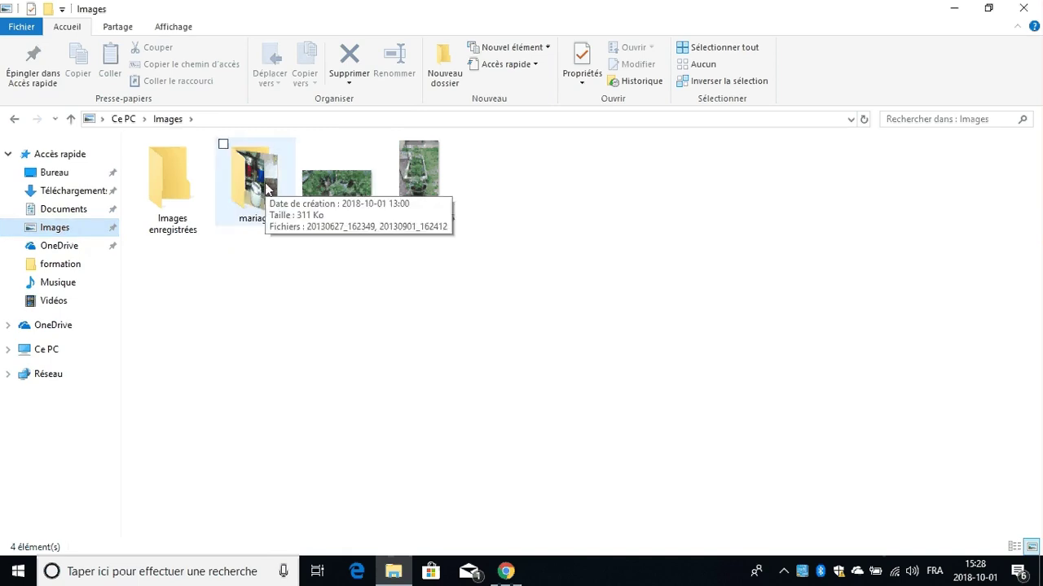
double_click(256, 197)
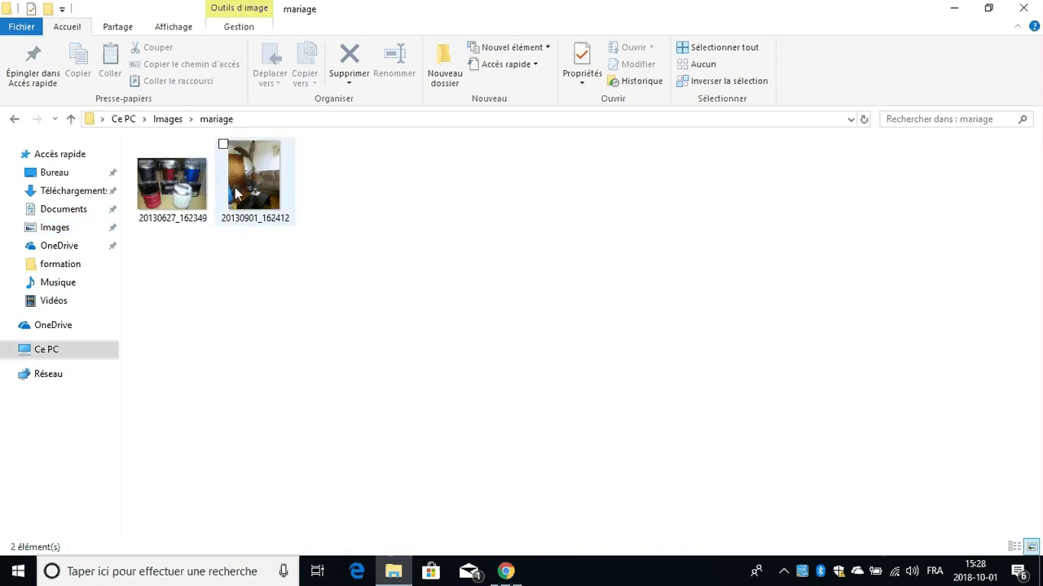
left_click(224, 146)
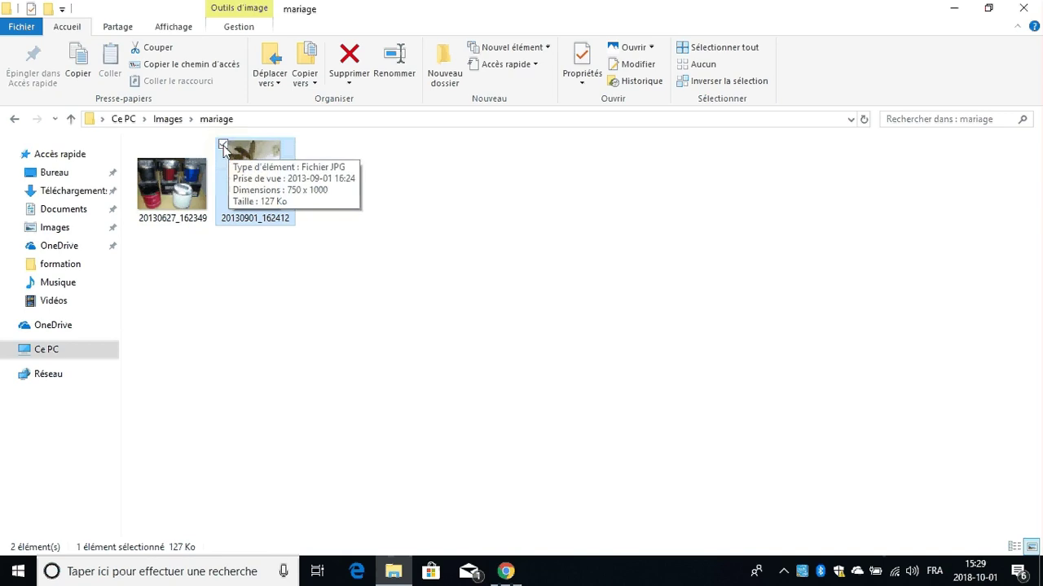
- Use Copier vers to copy photo 20130901_162412 from the 'mariage' folder into OneDrive
left_click(315, 83)
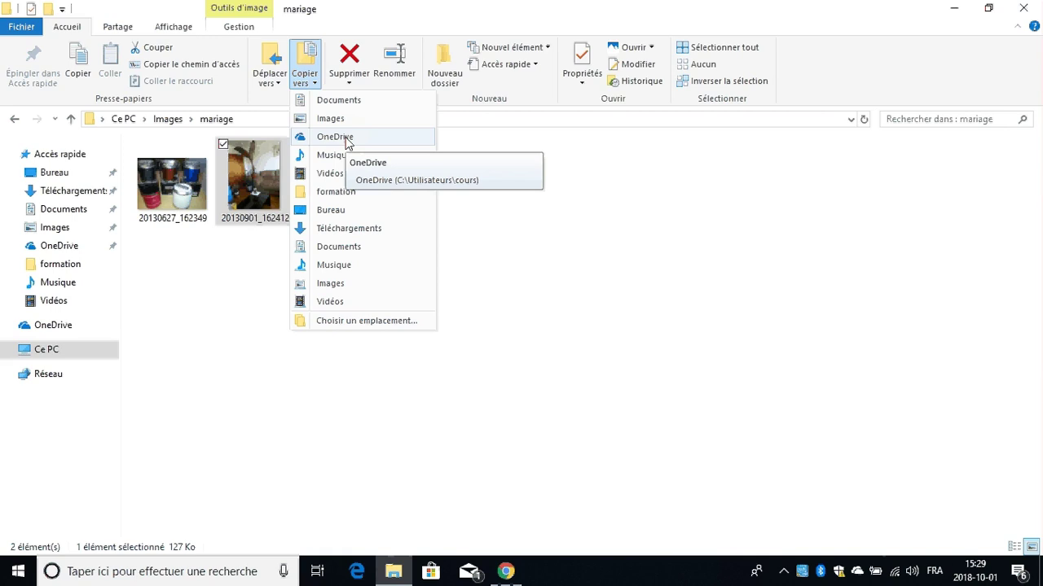
left_click(393, 145)
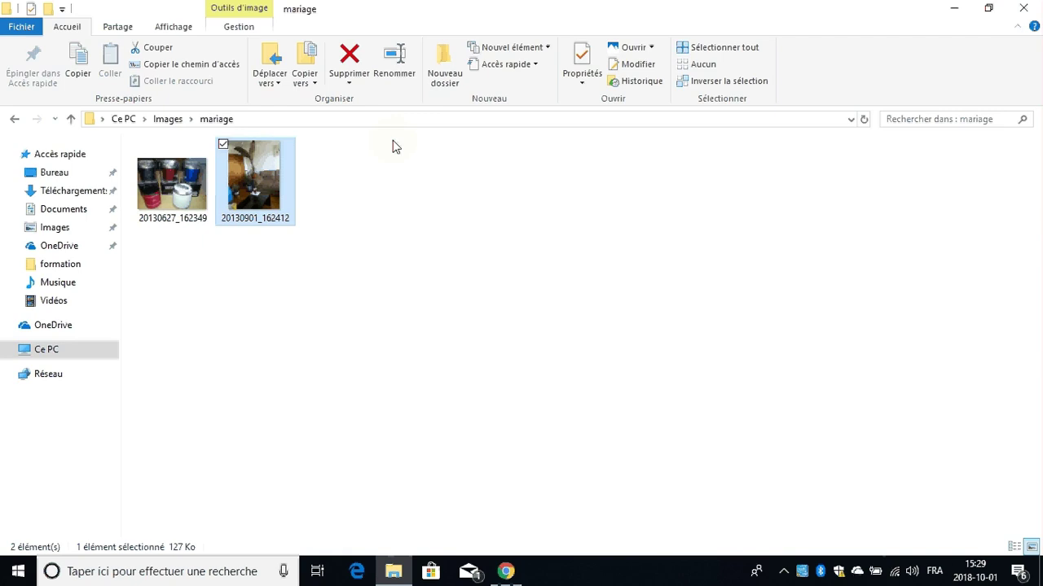
- Open OneDrive under Accès rapide and confirm 20130901_162412 is among its 21 items
left_click(57, 247)
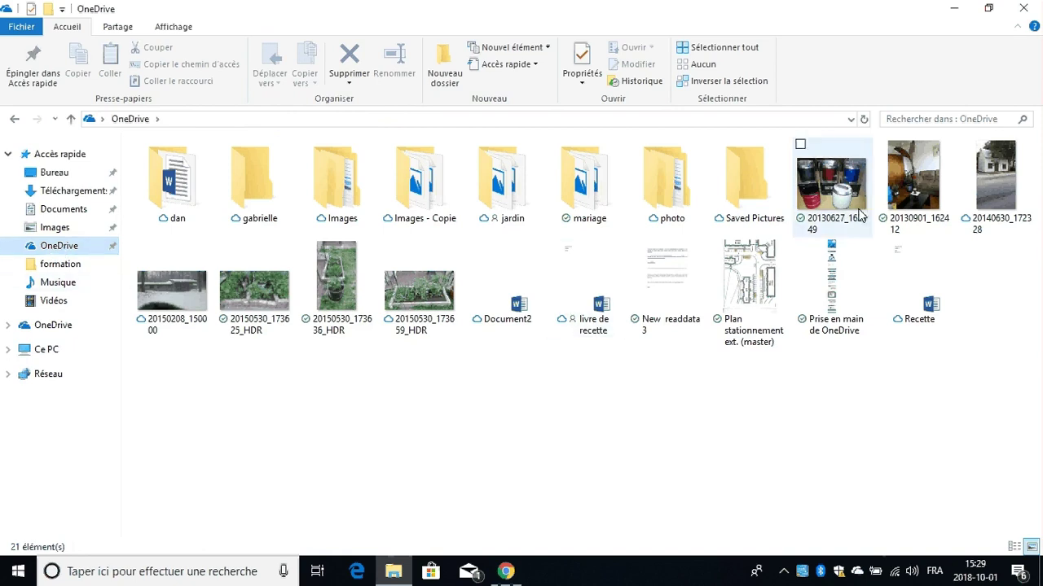
mouse_move(910, 190)
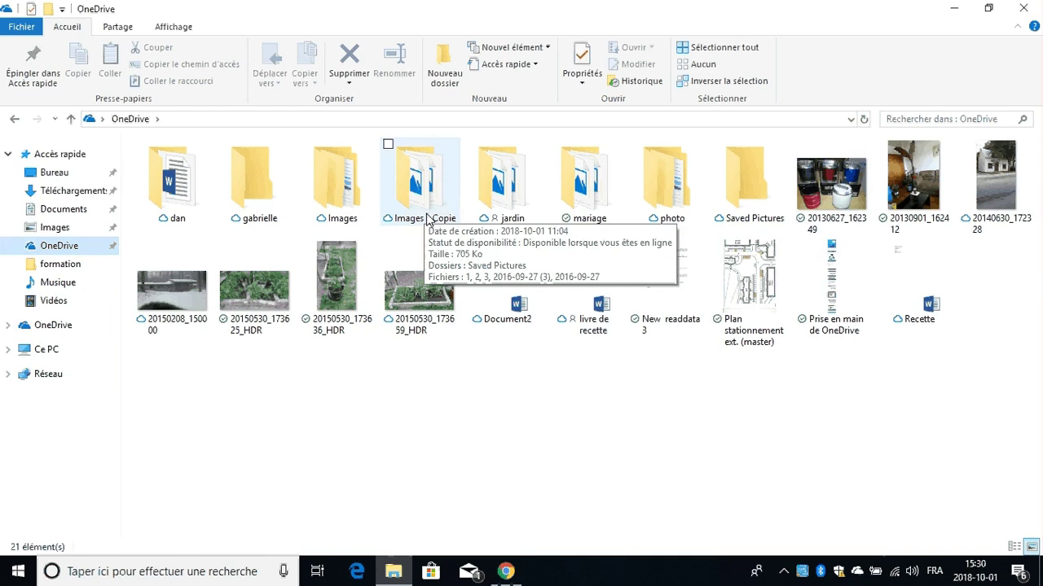
- Minimize the OneDrive window, restore it from the taskbar, then minimize it again
left_click(955, 9)
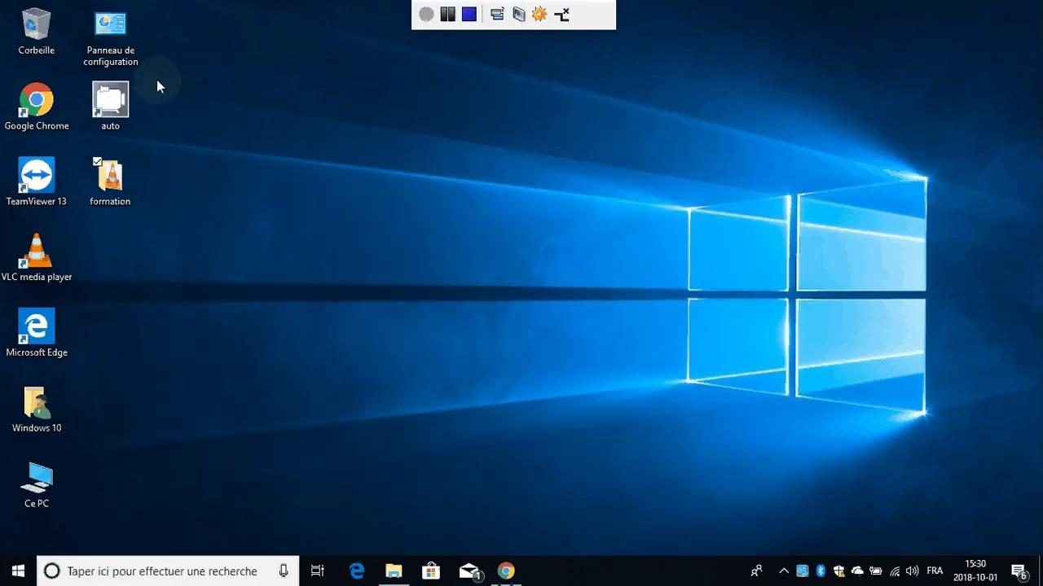
left_click(47, 34)
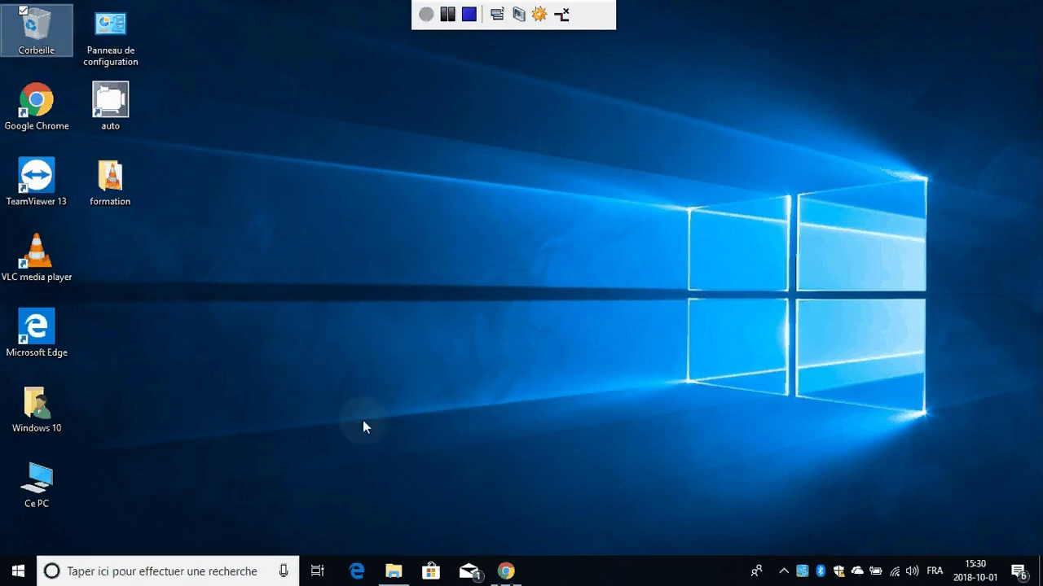
left_click(351, 500)
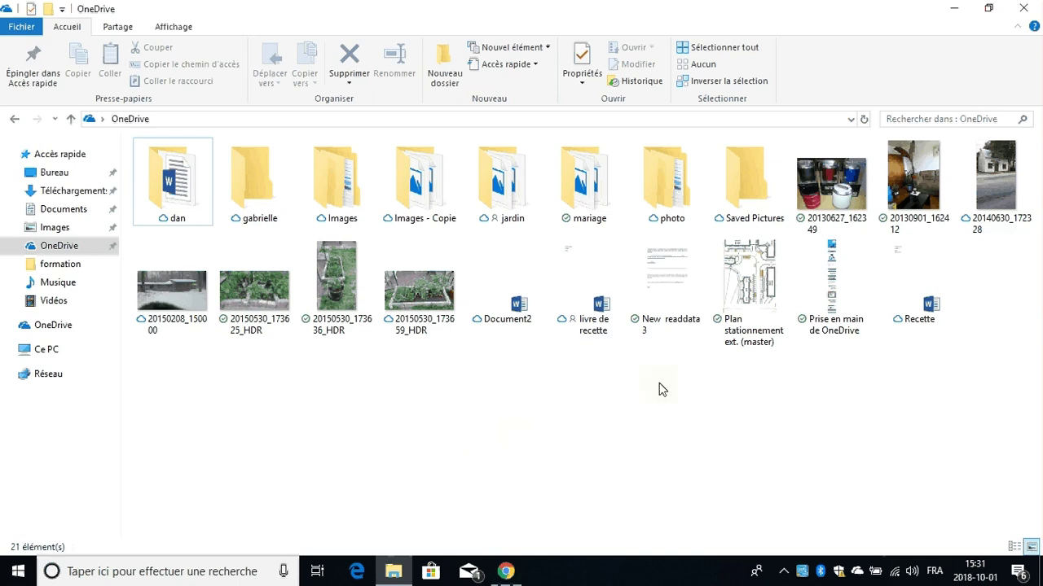
left_click(957, 8)
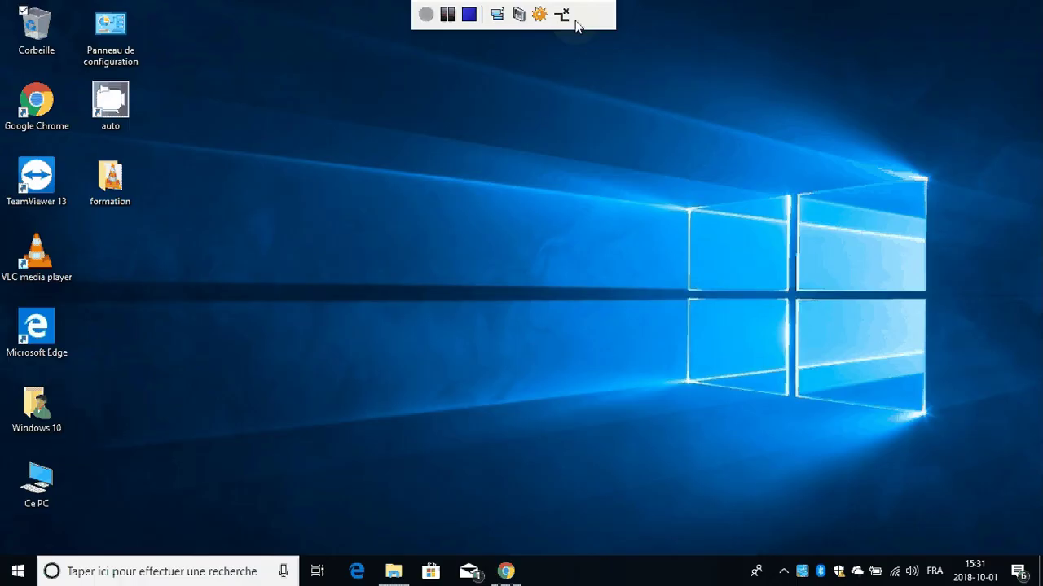